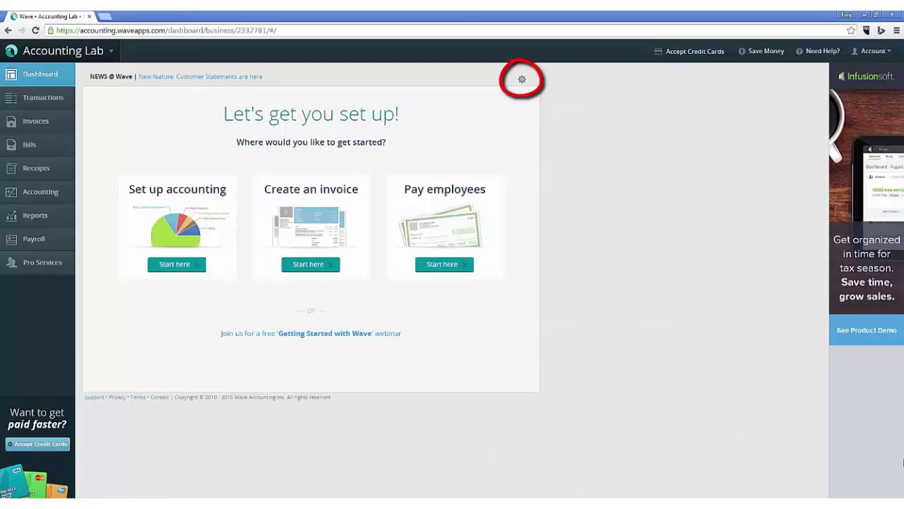
Go to the Products page from the Accounting settings gear menu.
left_click(521, 82)
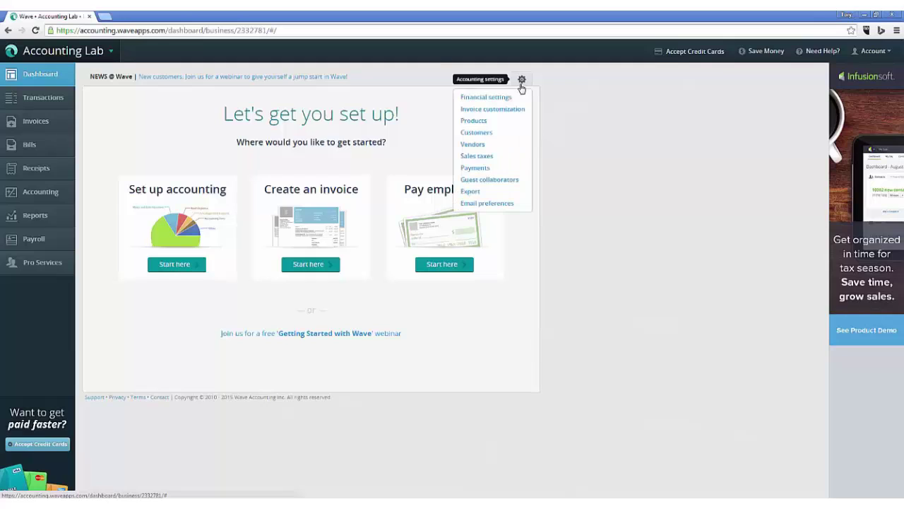
left_click(498, 122)
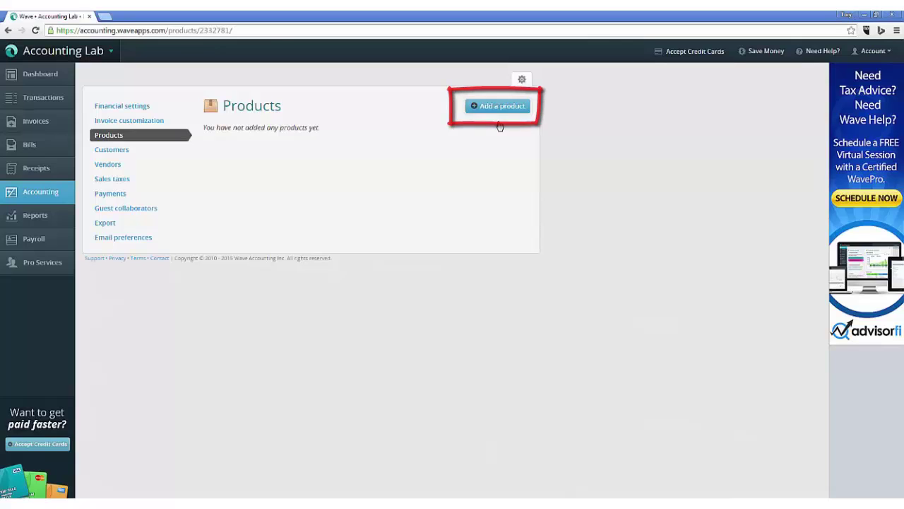
Start a new product with the Add a product button.
left_click(498, 111)
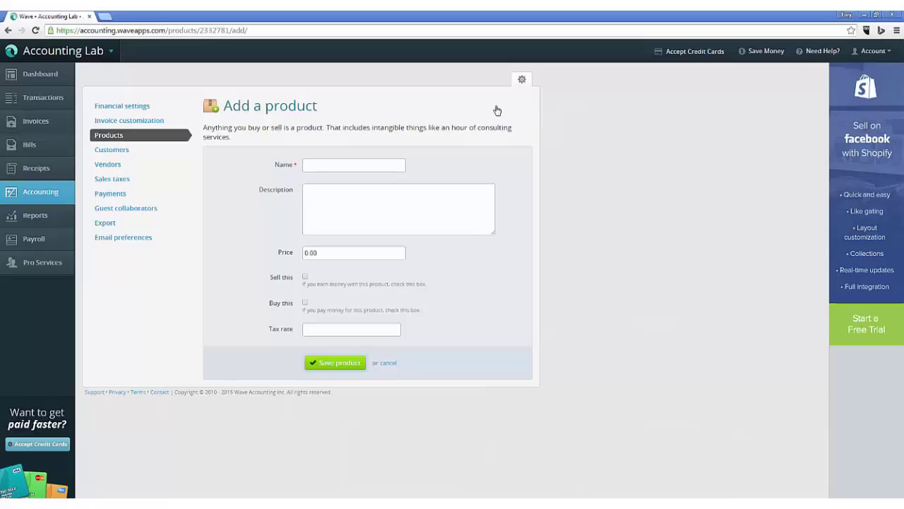
Enter 'Consulting Fee' as the product name.
left_click(395, 164)
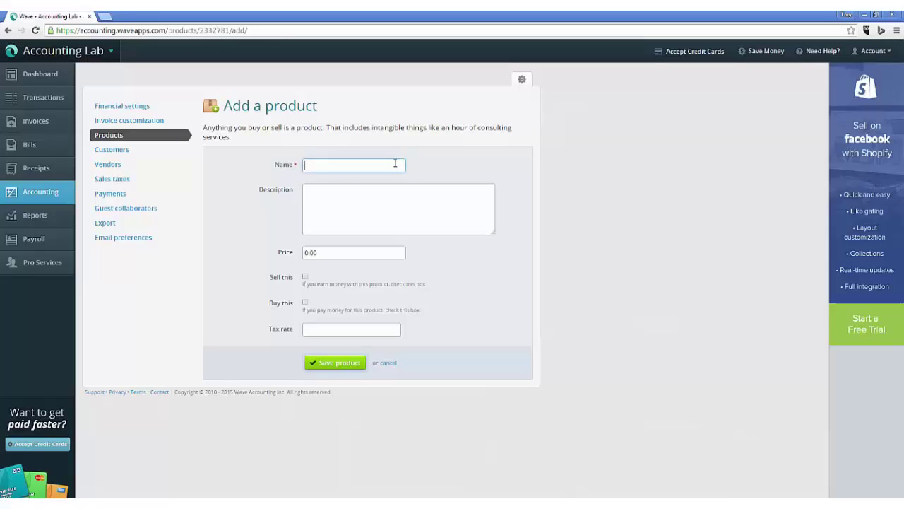
type("Consulting Fee")
Enter 'Hourly Consulting Fee' as the product description.
left_click(383, 191)
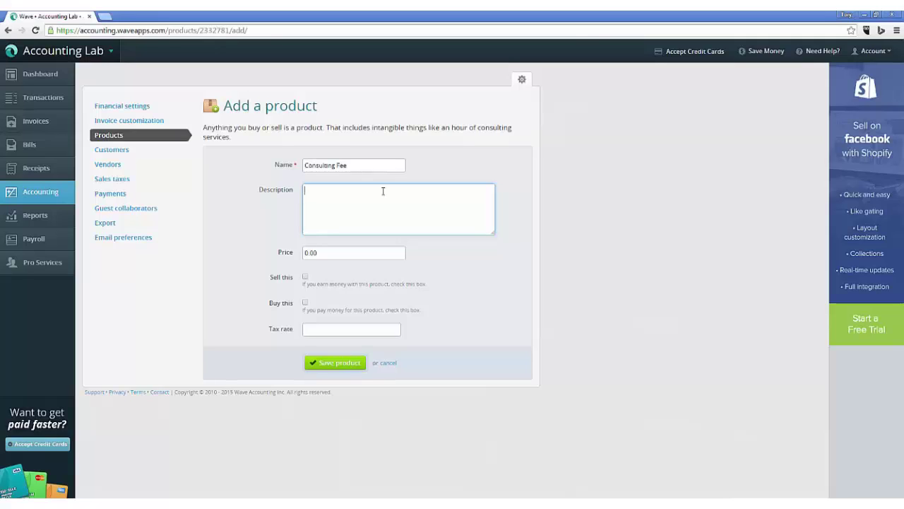
type("Hourly Consulting Fee")
Replace the 0.00 default price with 75.00.
left_click(353, 252)
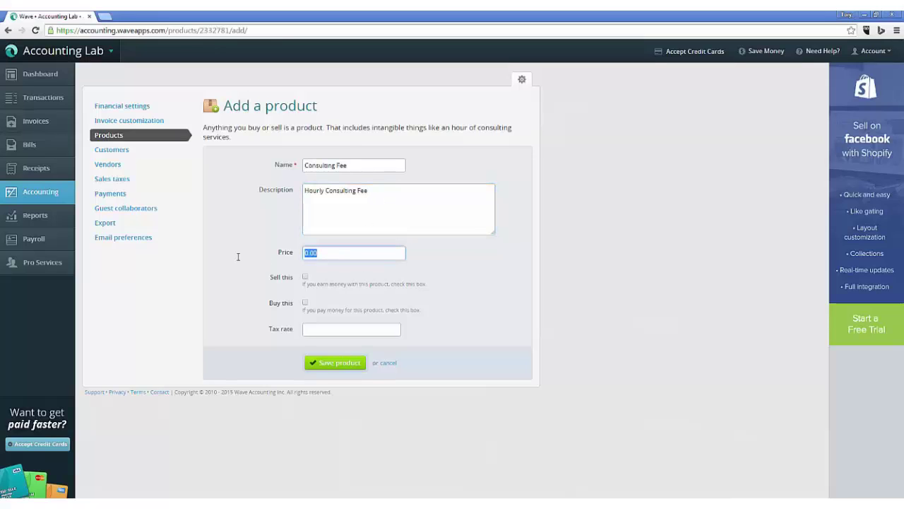
type("75.")
key("Tab")
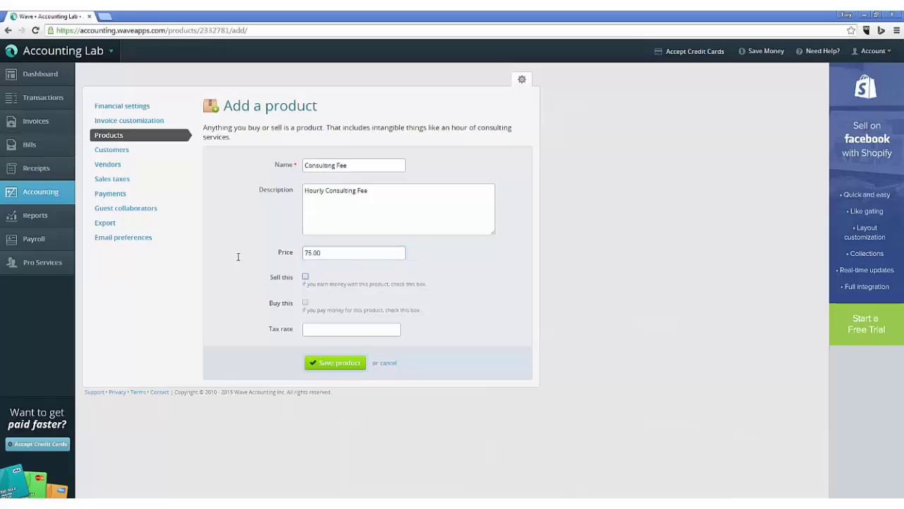
Tick both Sell this and Buy this for Consulting Fee.
left_click(306, 276)
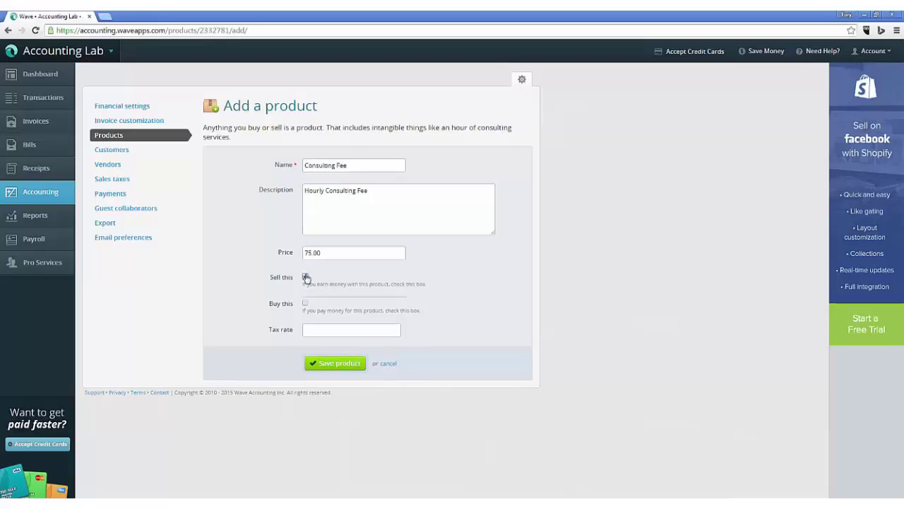
left_click(305, 323)
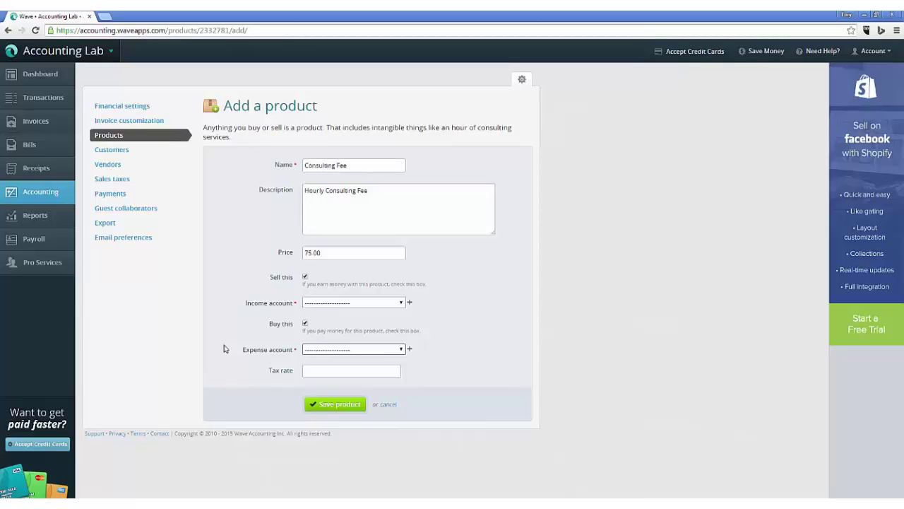
Untick Buy this and set the income account to Consulting Income.
left_click(305, 324)
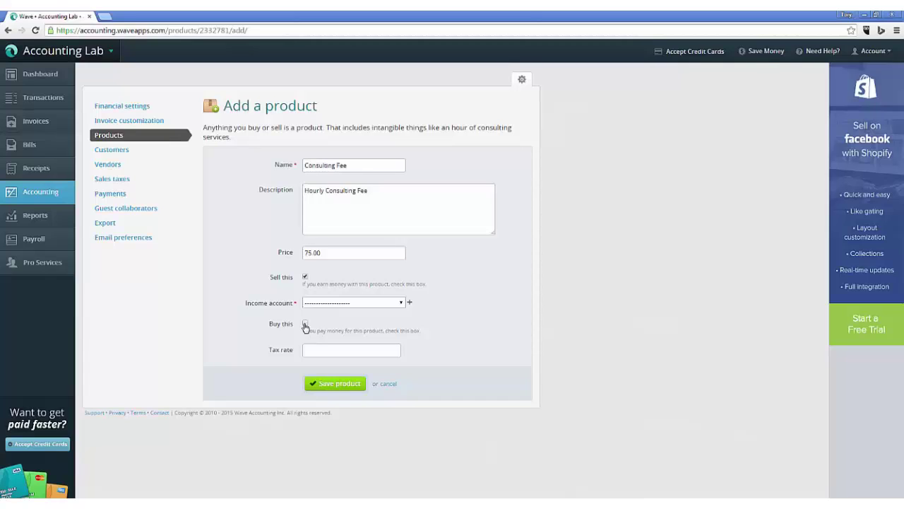
left_click(402, 303)
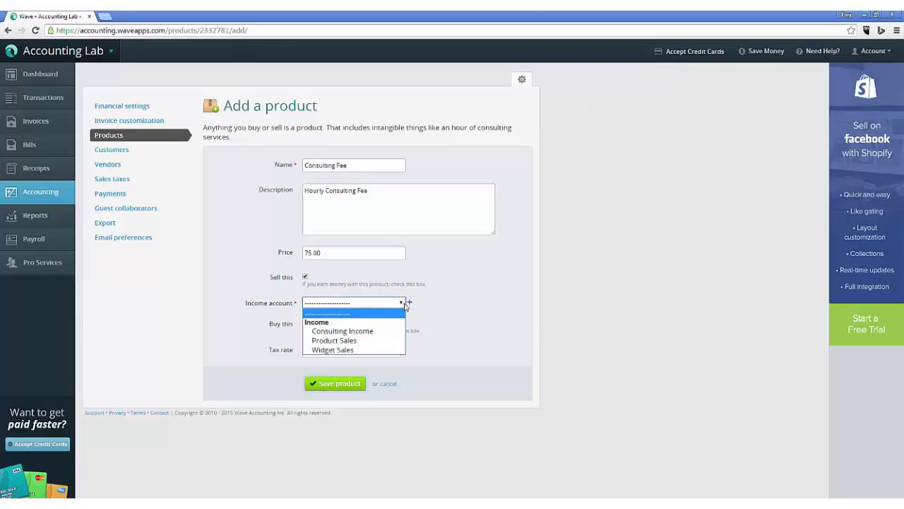
left_click(367, 332)
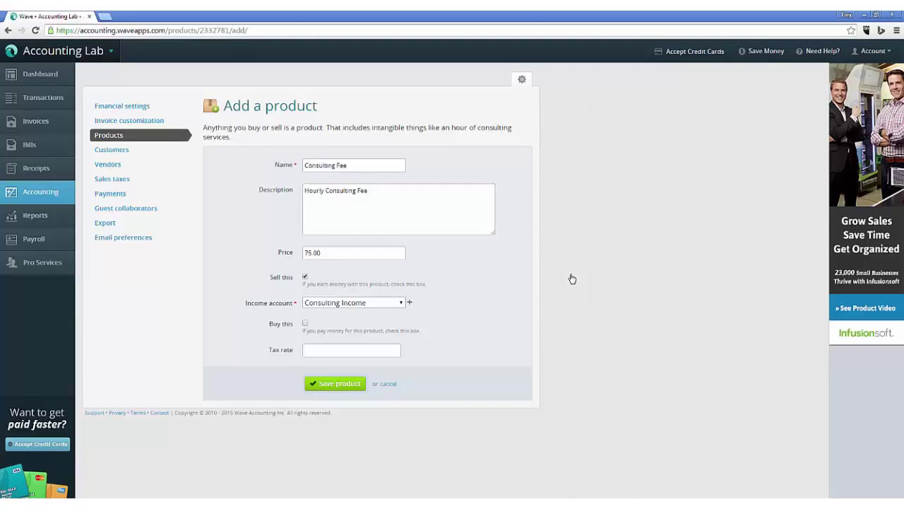
left_click(387, 351)
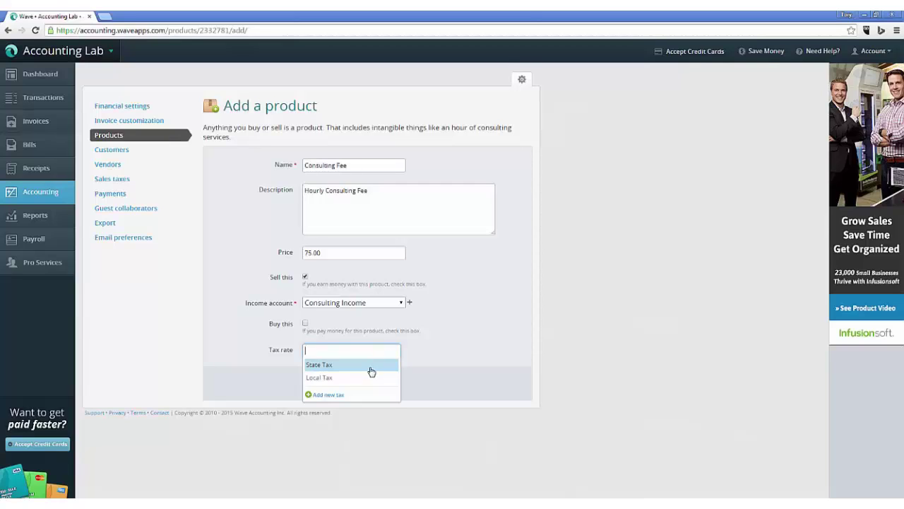
left_click(371, 366)
left_click(365, 351)
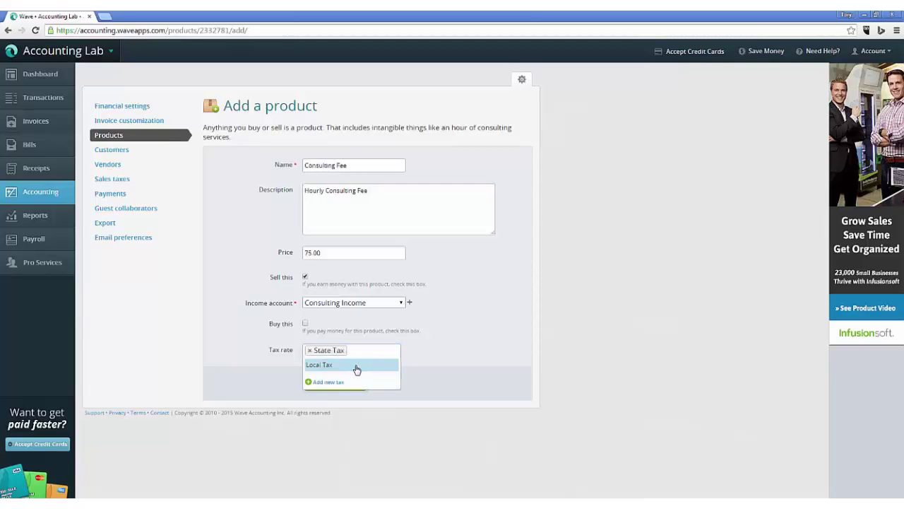
left_click(357, 366)
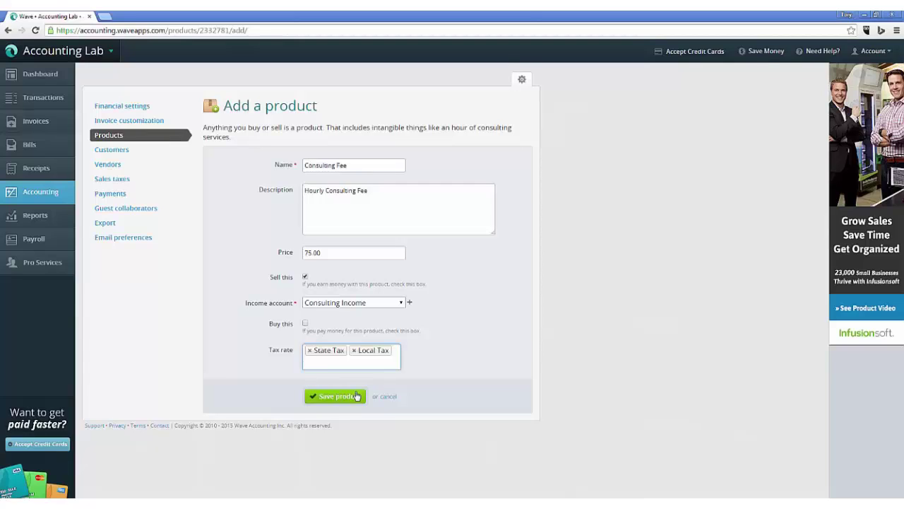
key("BackSpace")
key("BackSpace")
key("BackSpace")
key("BackSpace")
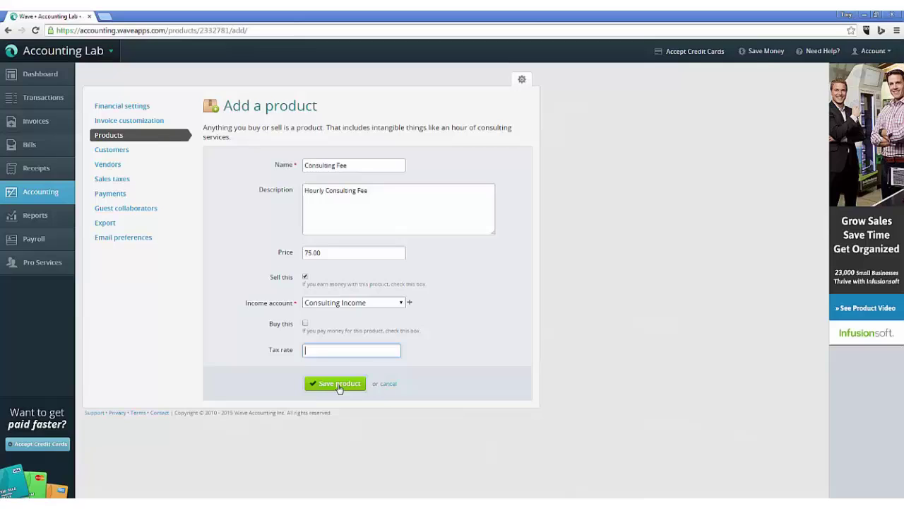
Save Consulting Fee with the Save product button.
left_click(340, 388)
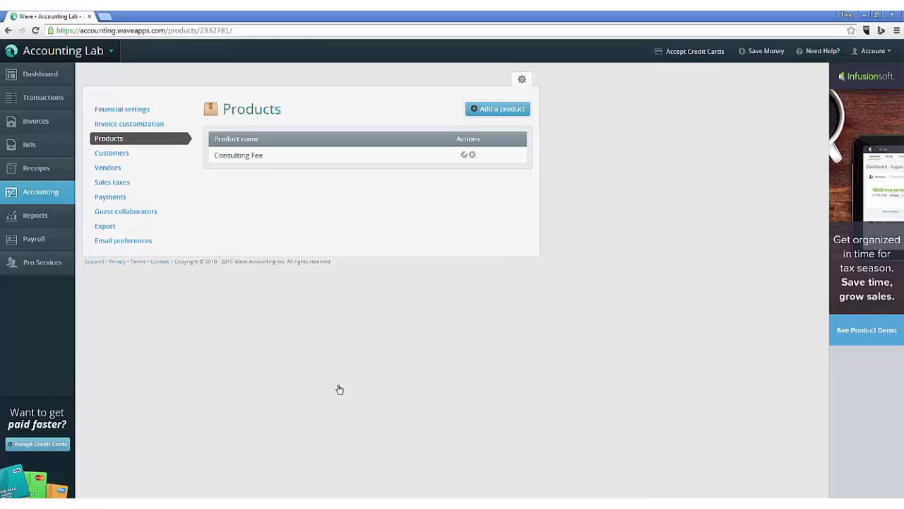
Add product SBDVD-1, 'Small Business Training DVD', priced 19.95, with Sell this ticked.
left_click(501, 113)
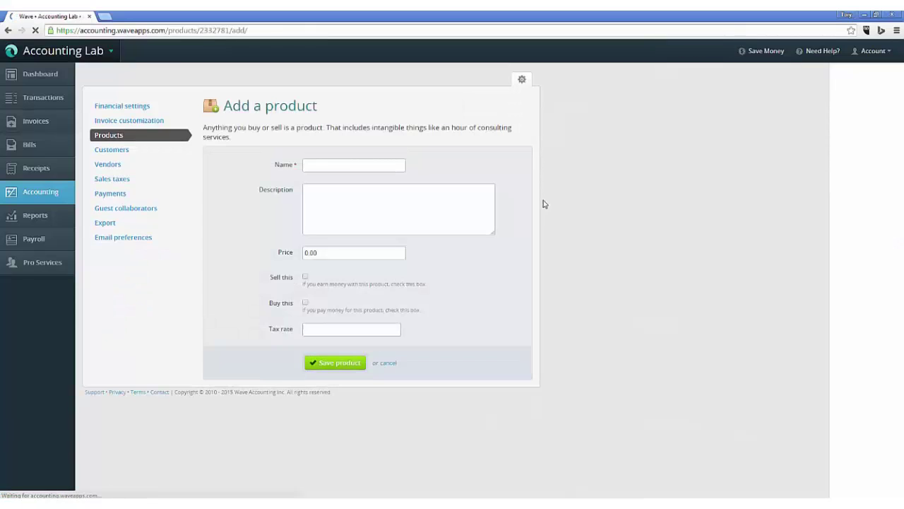
left_click(341, 163)
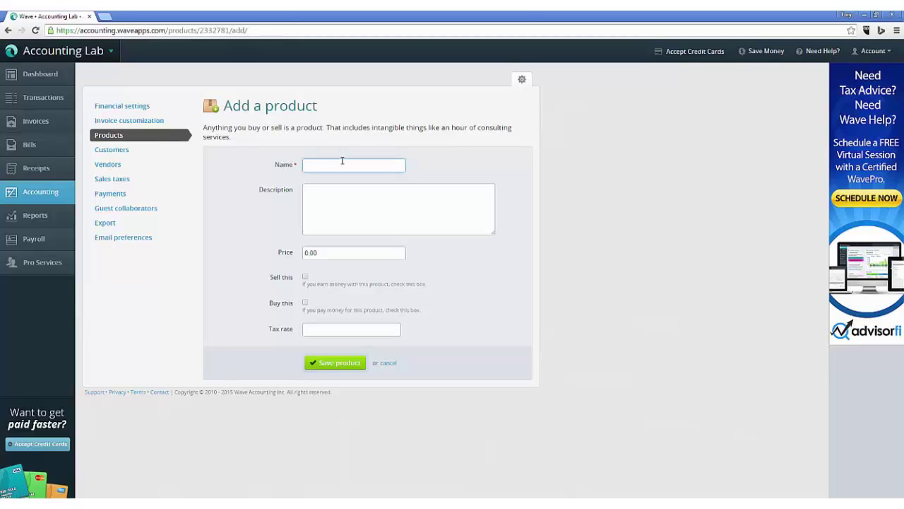
type("SBDVD-1")
key("Tab")
type("Small Business")
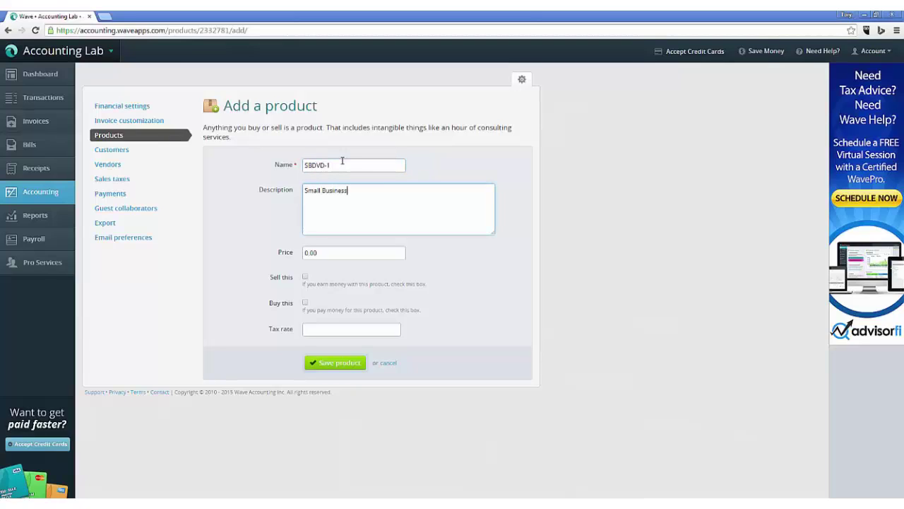
type(" Training DVD")
key("Tab")
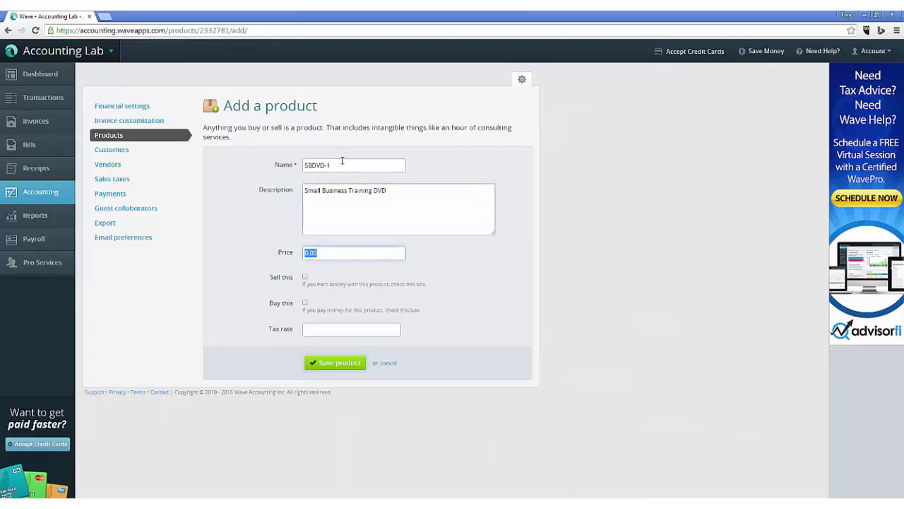
type("19.95")
left_click(305, 277)
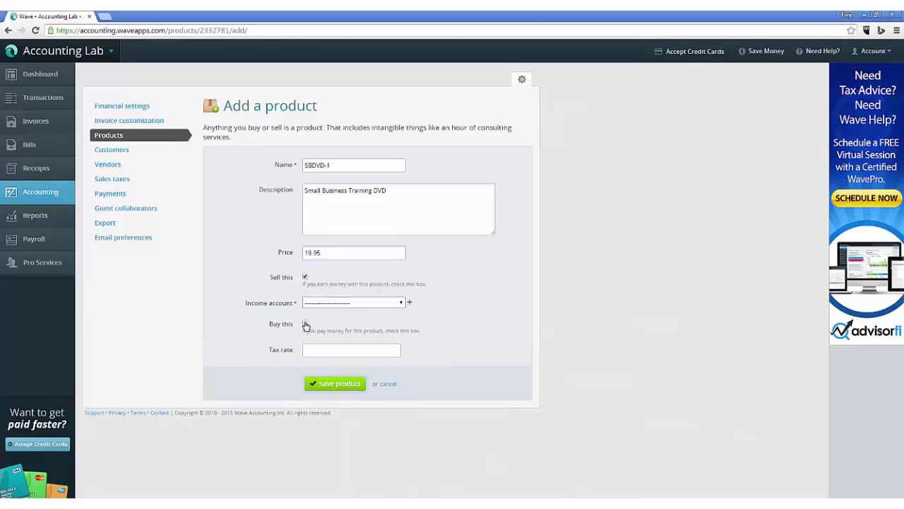
Tick Buy this on SBDVD-1 to reveal the Expense account dropdown.
left_click(305, 324)
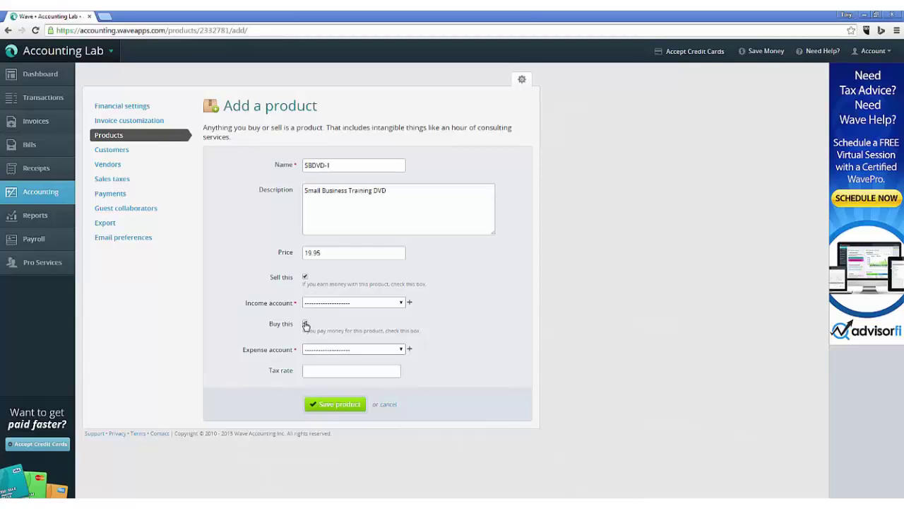
Apply State Tax and Local Tax to SBDVD-1, then attempt to save the product.
left_click(306, 325)
left_click(313, 370)
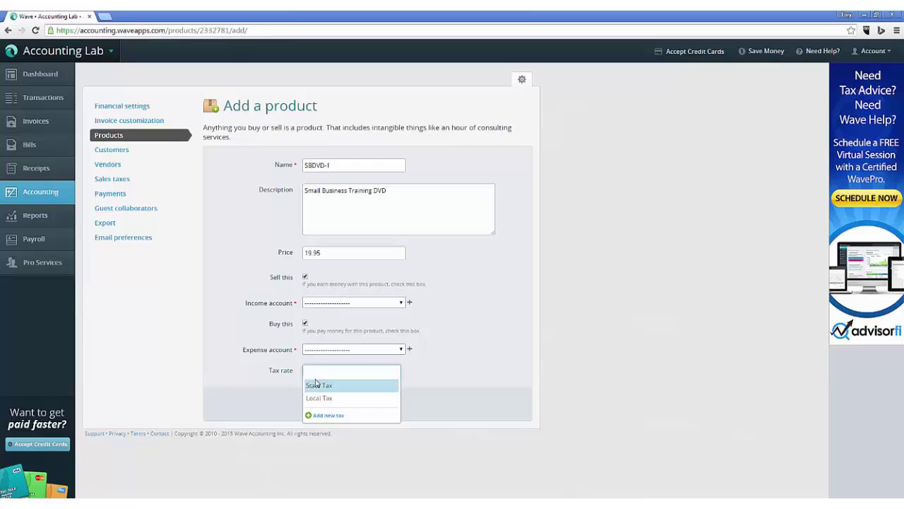
left_click(316, 382)
left_click(358, 372)
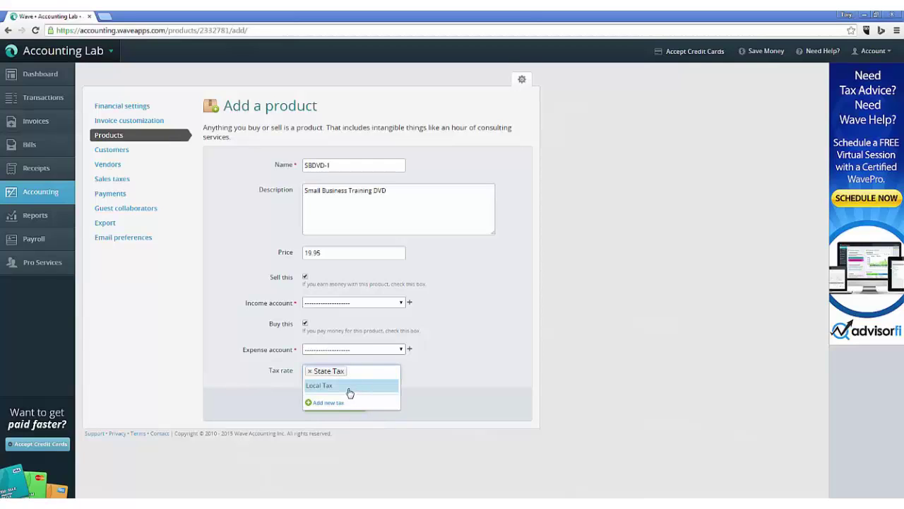
left_click(349, 391)
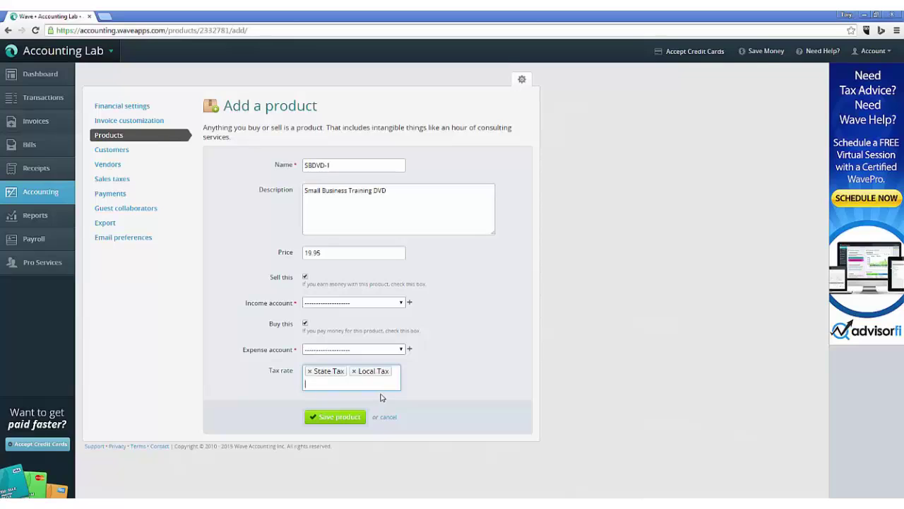
left_click(352, 420)
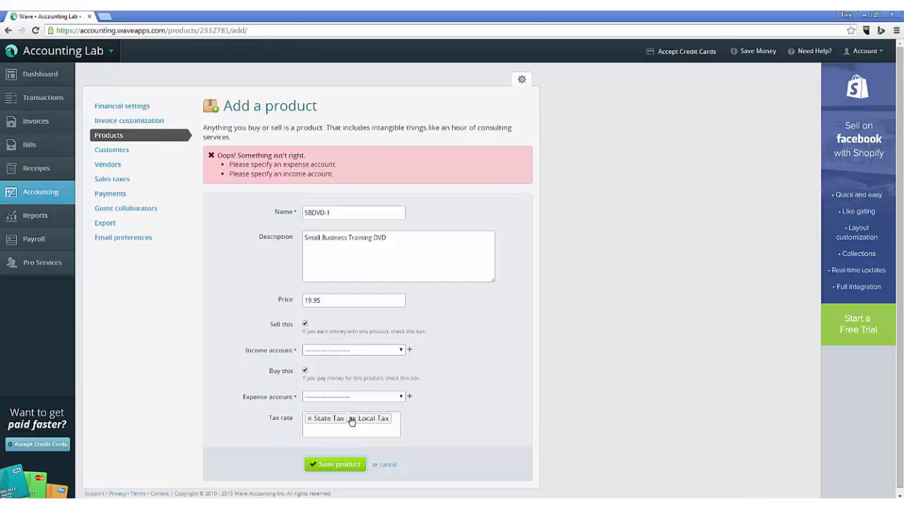
Choose Product Sales as SBDVD-1's income account, leaving the expense account unset.
left_click(400, 352)
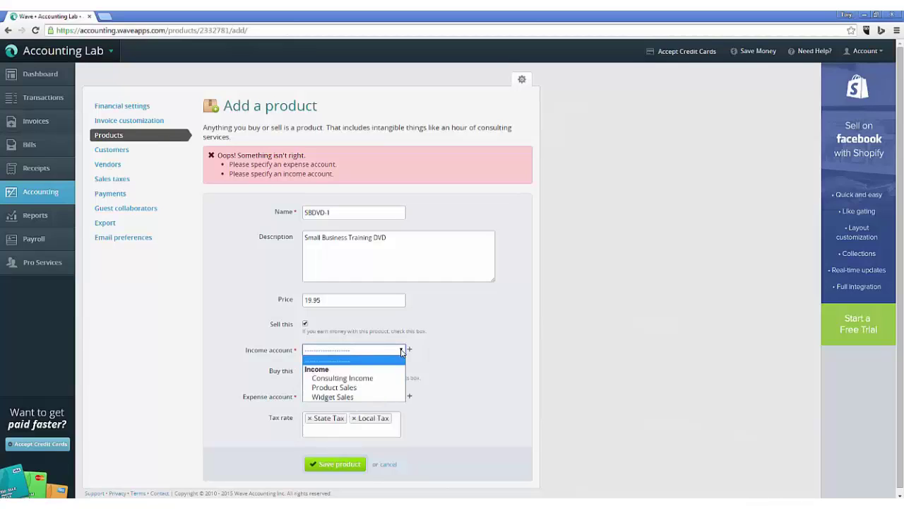
left_click(355, 387)
left_click(378, 399)
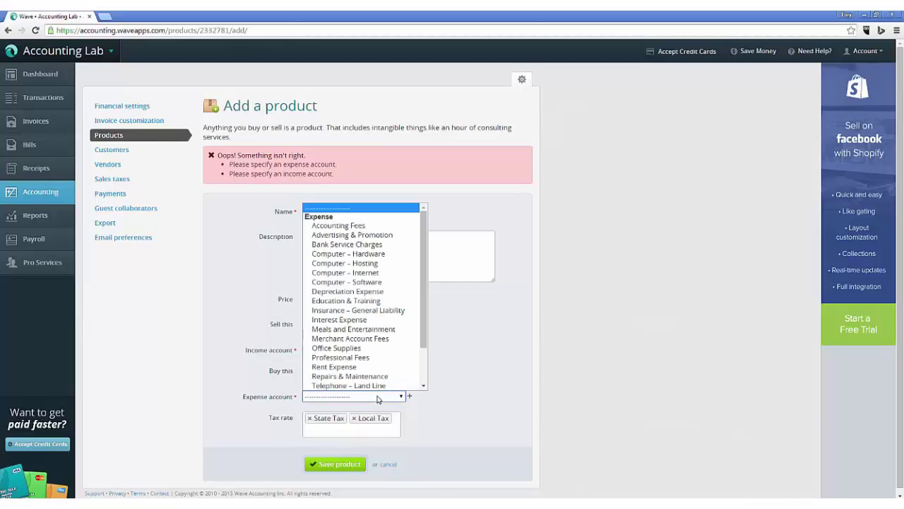
left_click(447, 318)
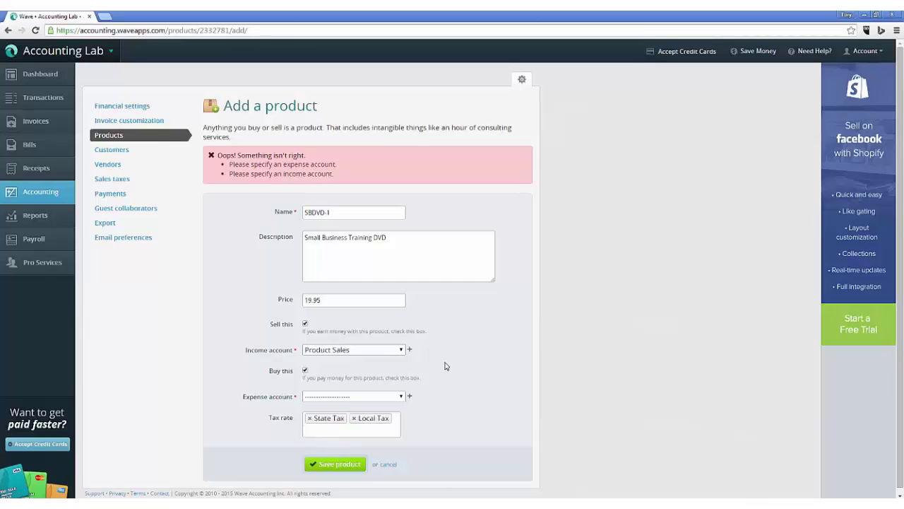
Add a Cost Of Goods expense account 'Product Purchases' based on Purchases – Resale Items.
left_click(411, 398)
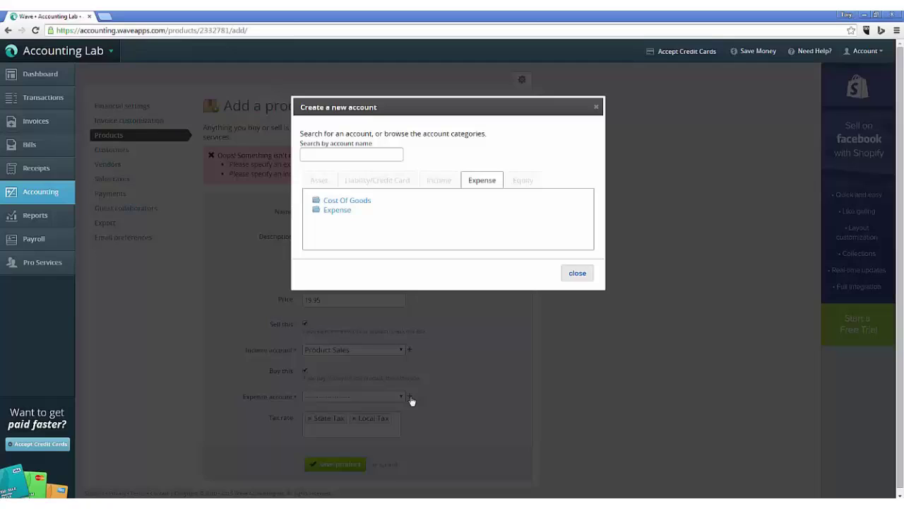
left_click(355, 200)
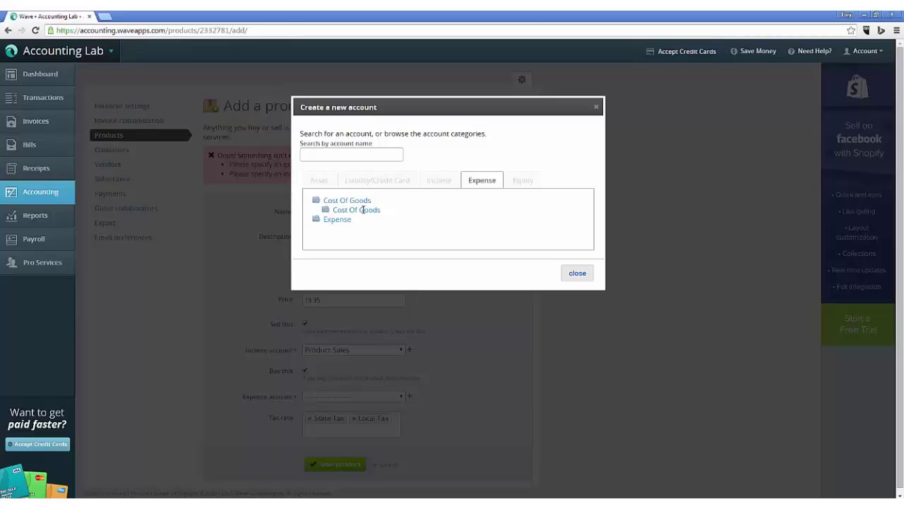
left_click(361, 210)
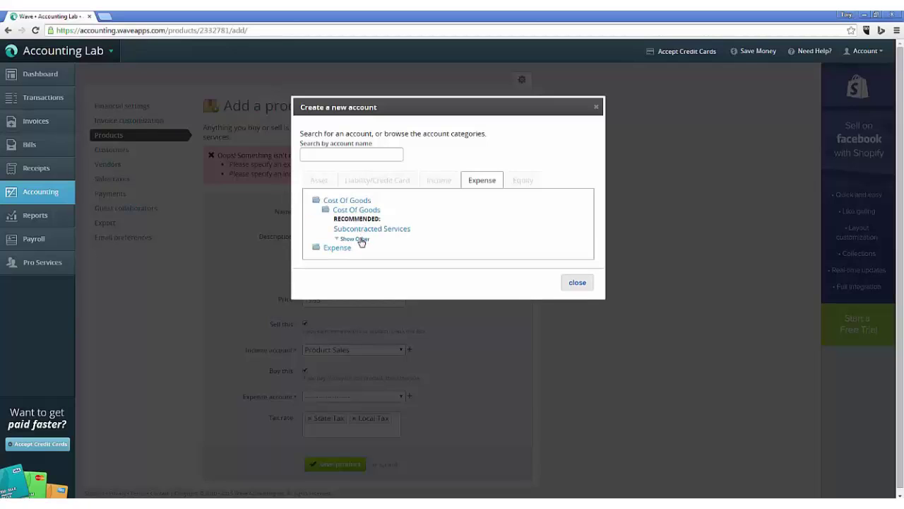
left_click(360, 239)
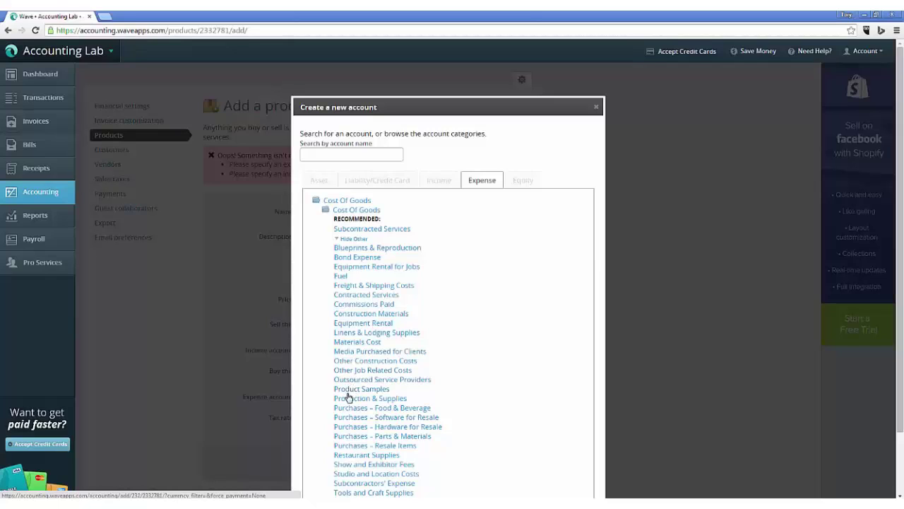
left_click(355, 445)
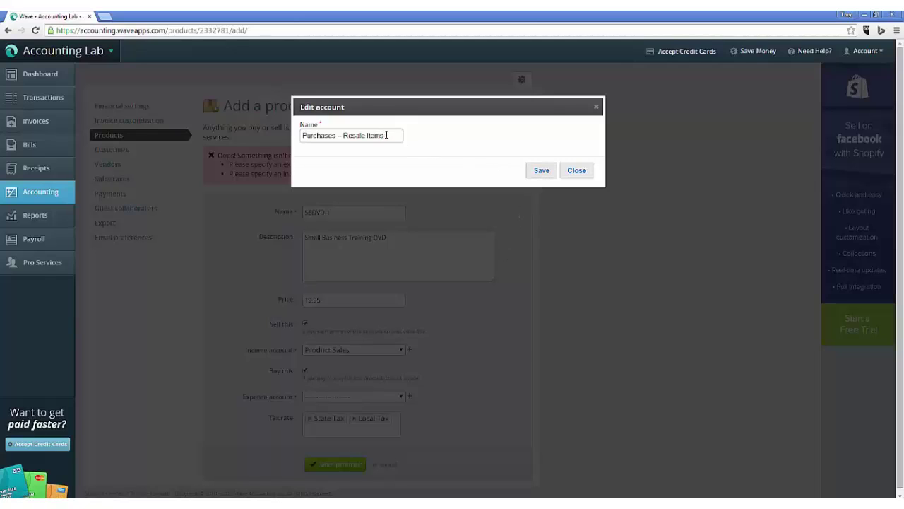
triple_click(354, 135)
type("Pro")
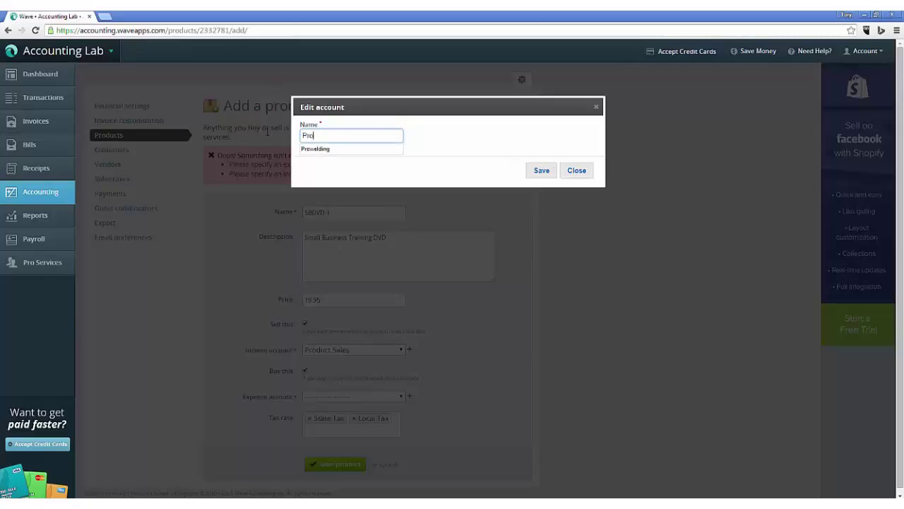
type("duct Purchases")
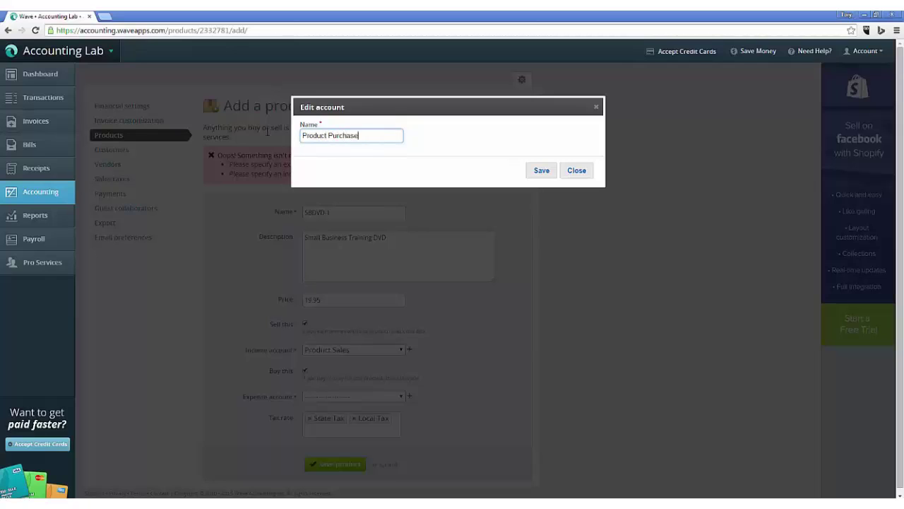
left_click(536, 176)
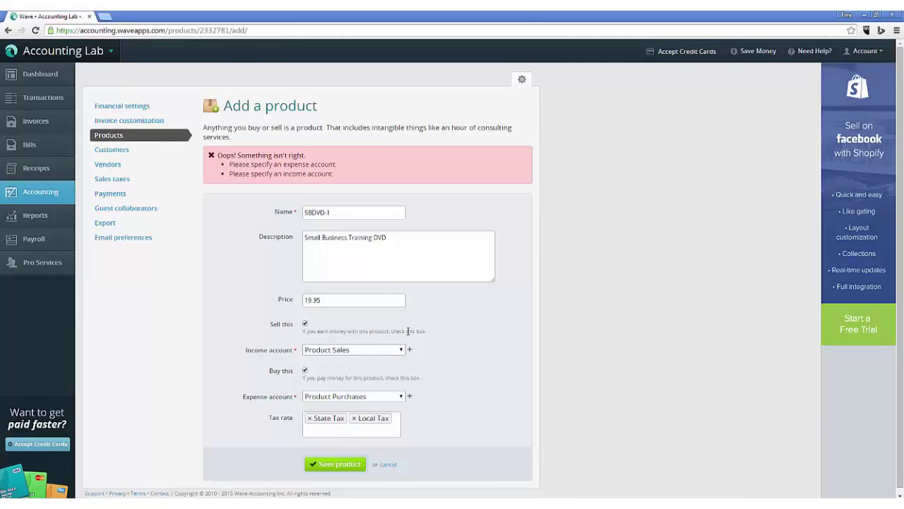
Submit SBDVD-1 with its taxes and income and expense accounts for saving.
left_click(341, 461)
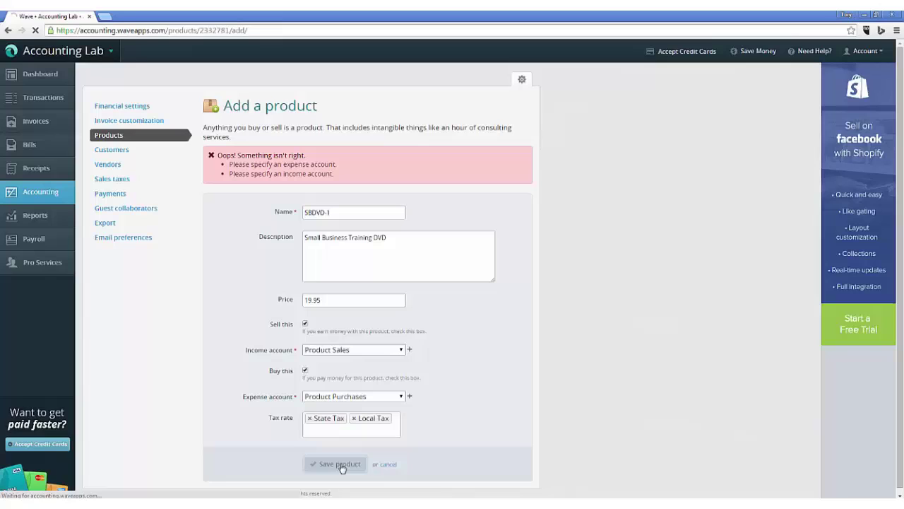